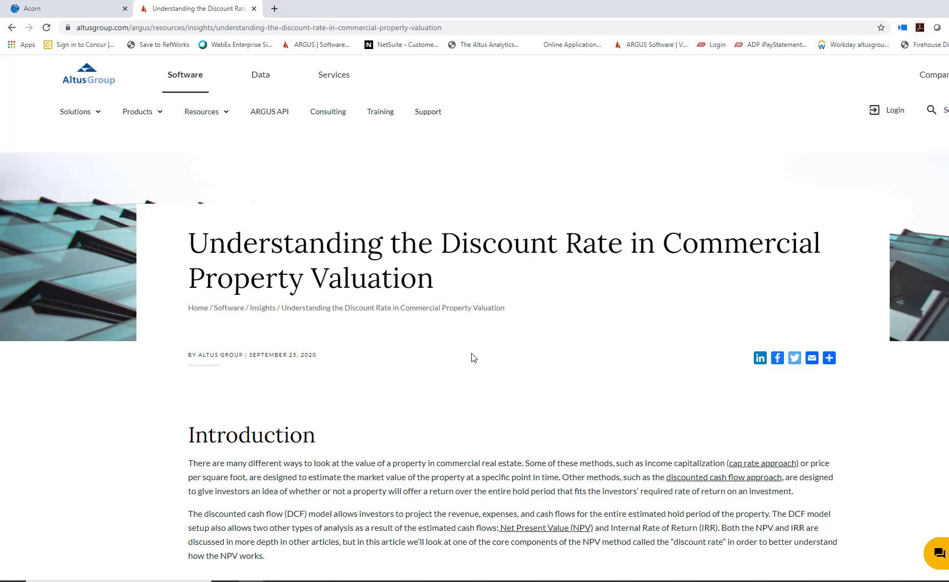
# Step: Scroll down through the discount-rate article in Chrome and back up to its Introduction
pyautogui.scroll(-7, 473, 358)
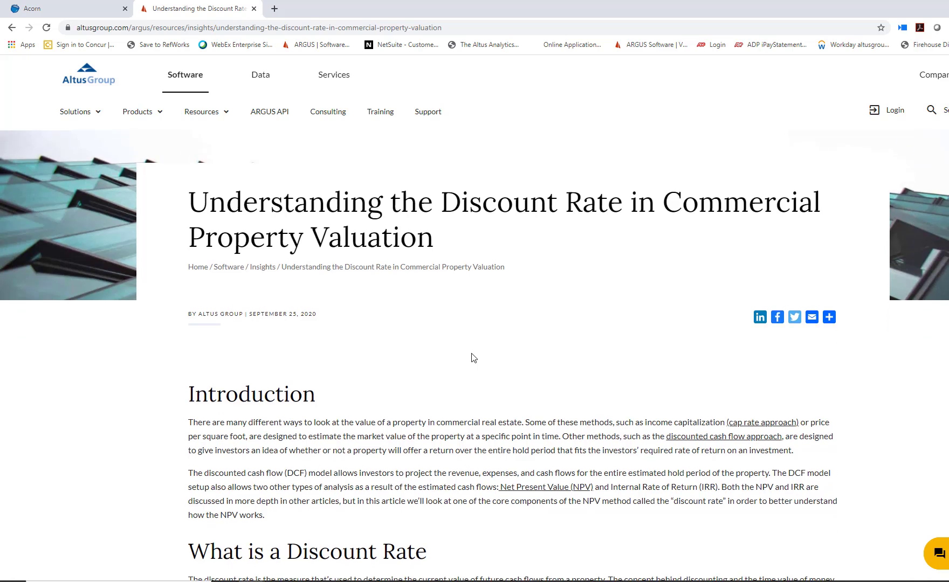
pyautogui.scroll(-10, 473, 358)
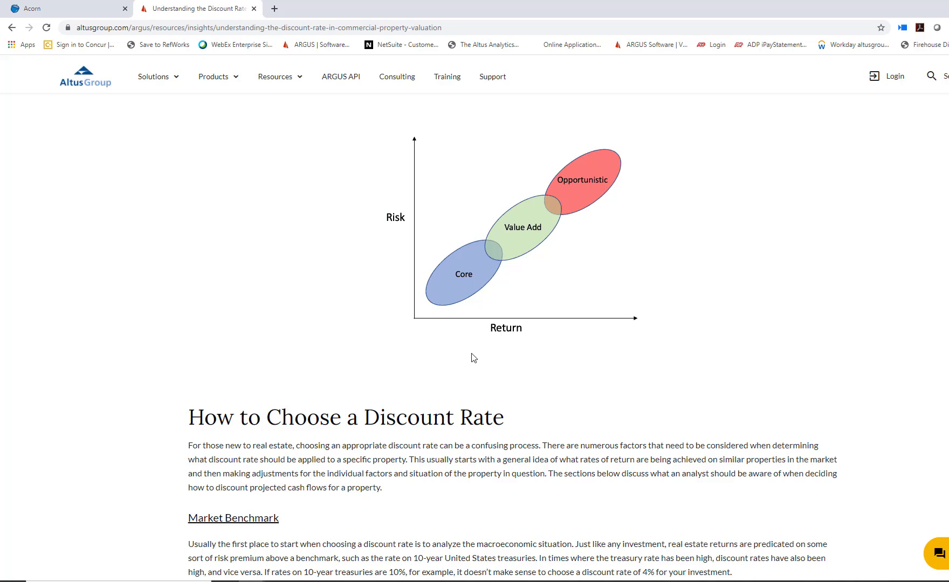
pyautogui.scroll(8, 473, 358)
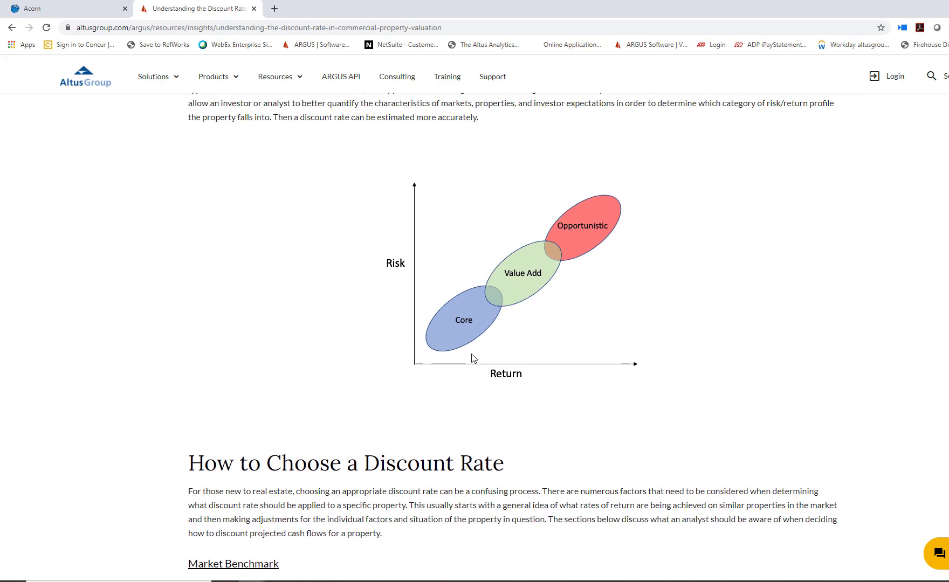
pyautogui.scroll(6, 473, 357)
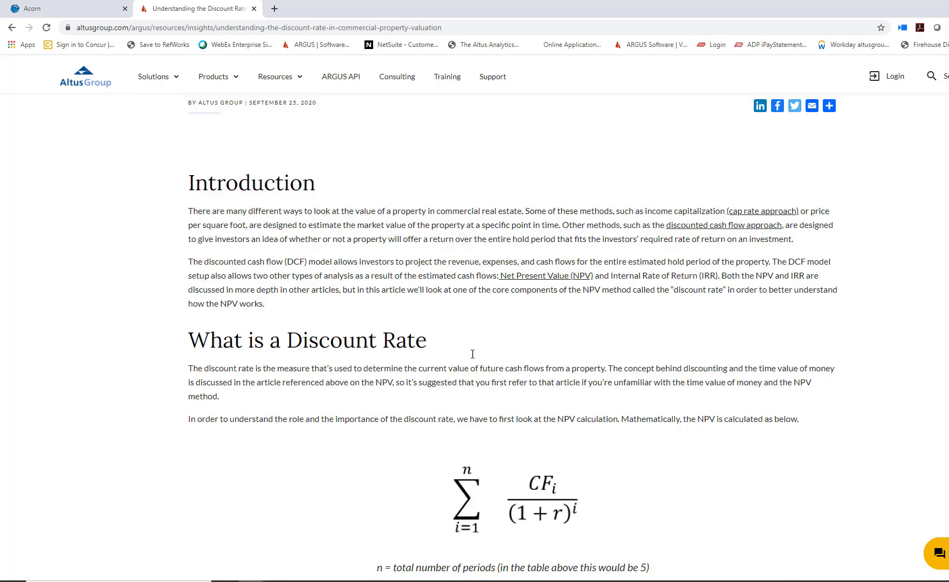
pyautogui.scroll(3, 473, 358)
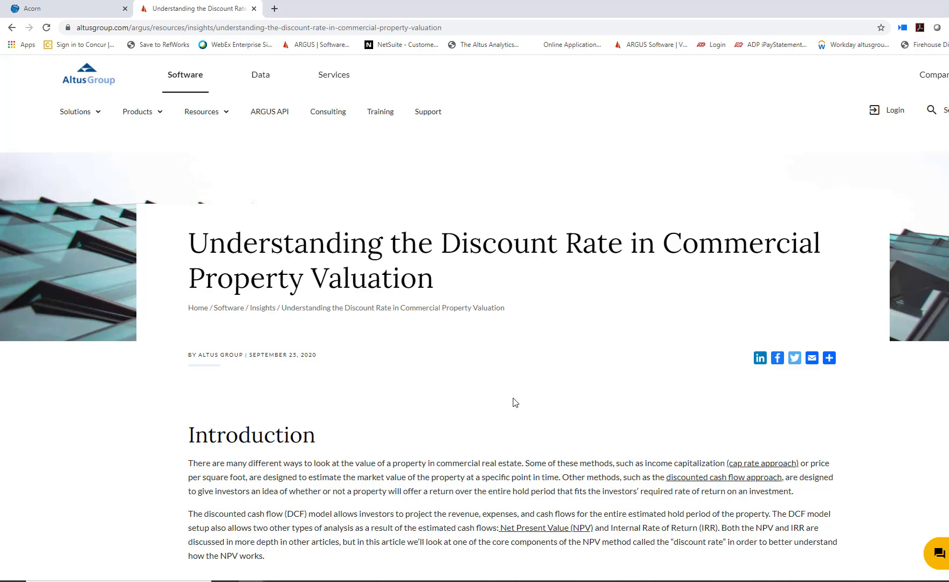
# Step: Return to ARGUS and show 3 Fifteen Town & Country's Present Value settings (15.0% primary, 10.0% secondary)
pyautogui.hotkey('alt', 'Tab')
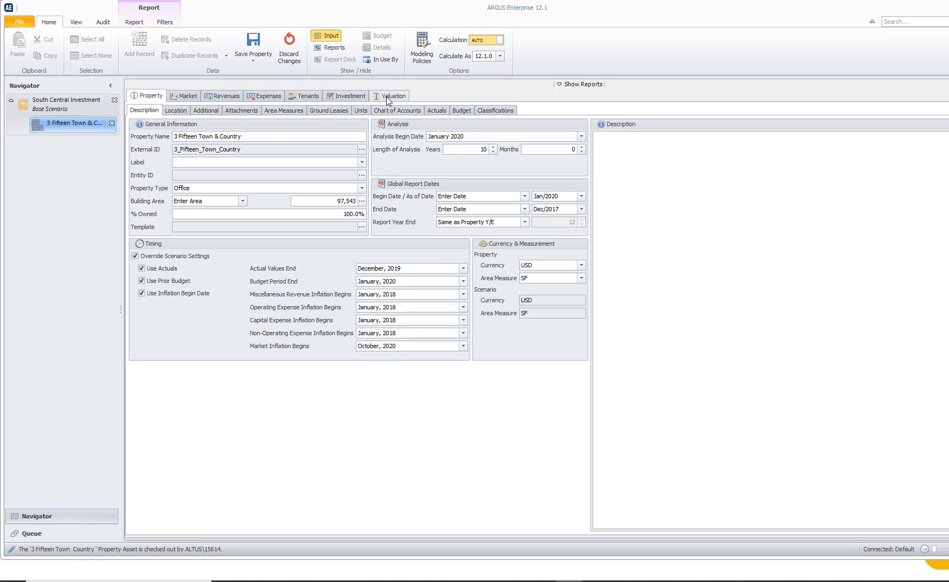
pyautogui.click(341, 100)
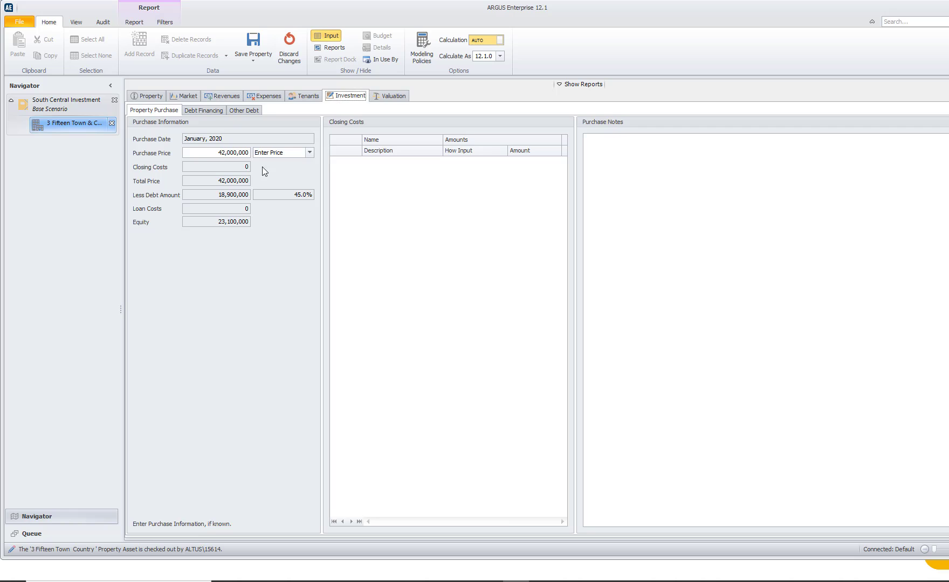
pyautogui.click(390, 97)
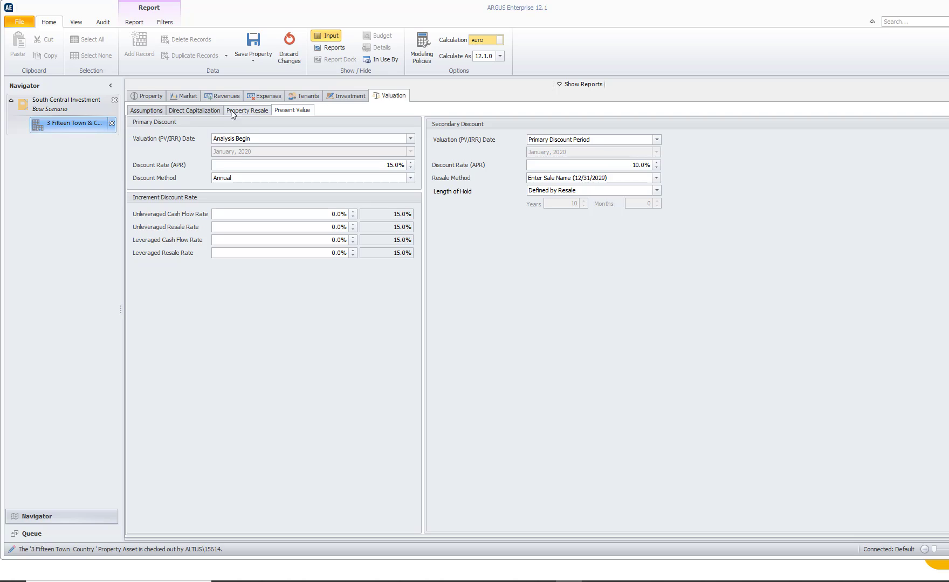
pyautogui.click(297, 112)
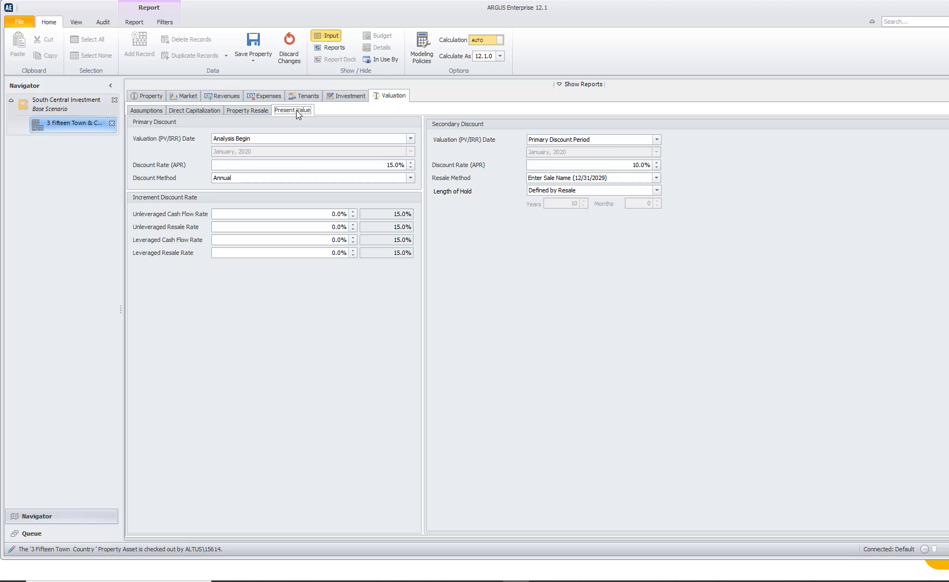
pyautogui.moveTo(240, 165); pyautogui.dragTo(414, 163)
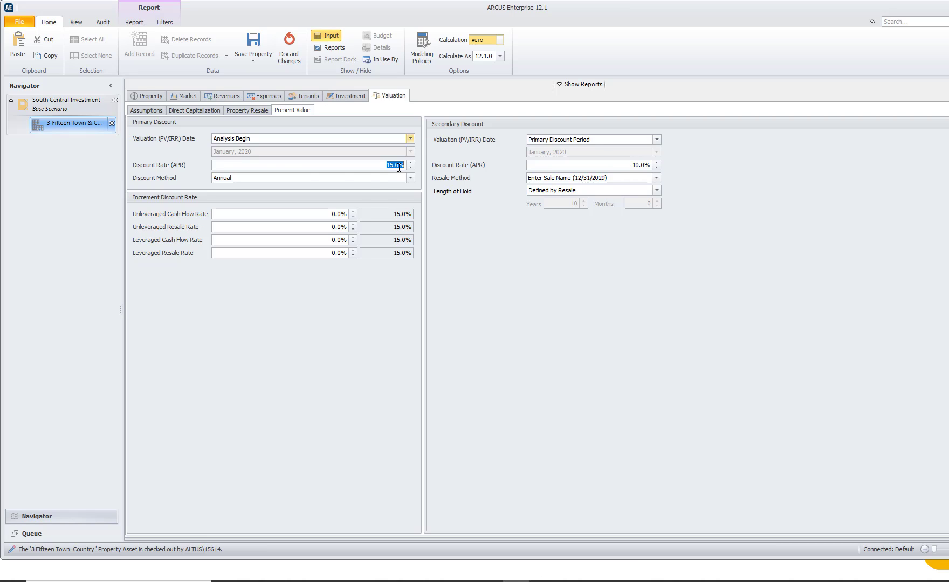
pyautogui.doubleClick(332, 166)
pyautogui.click(498, 278)
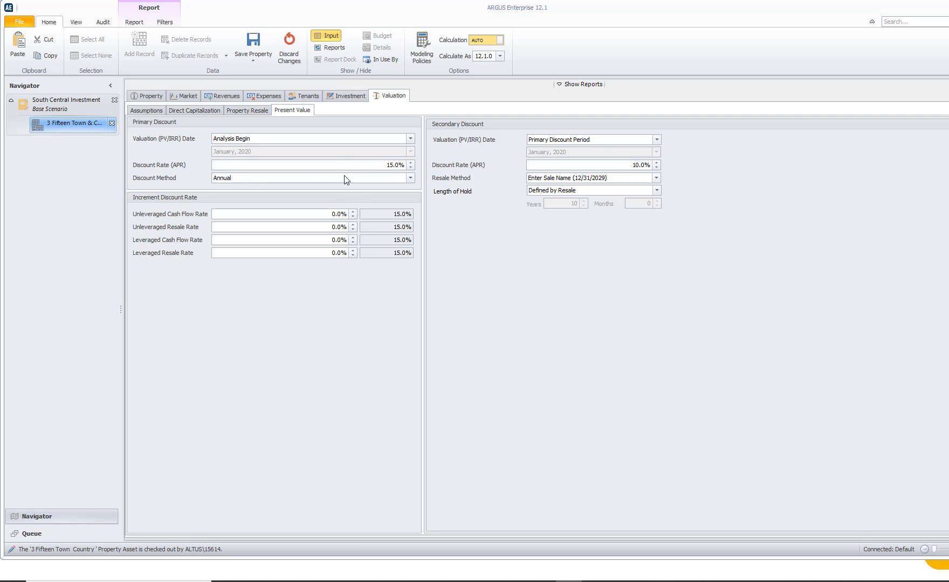
pyautogui.click(410, 179)
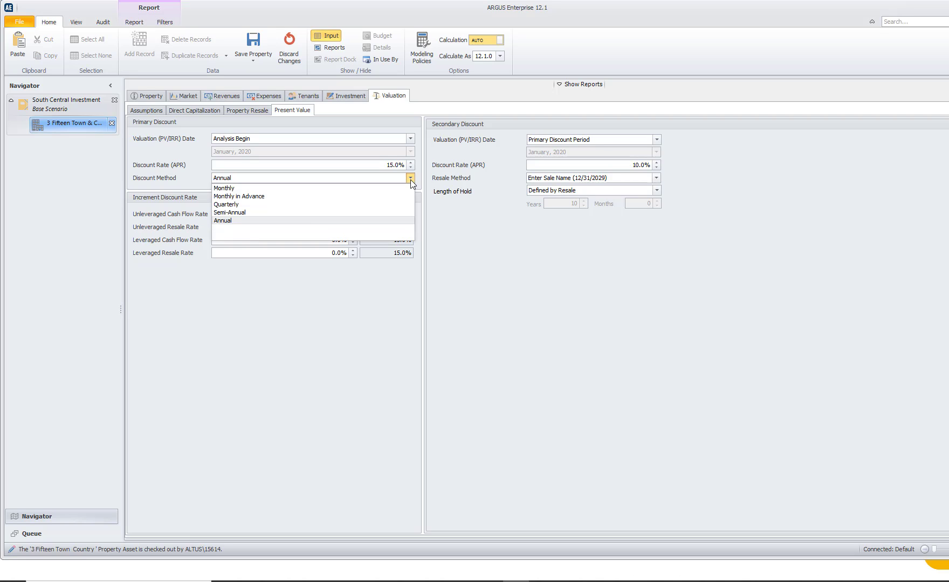
pyautogui.click(350, 221)
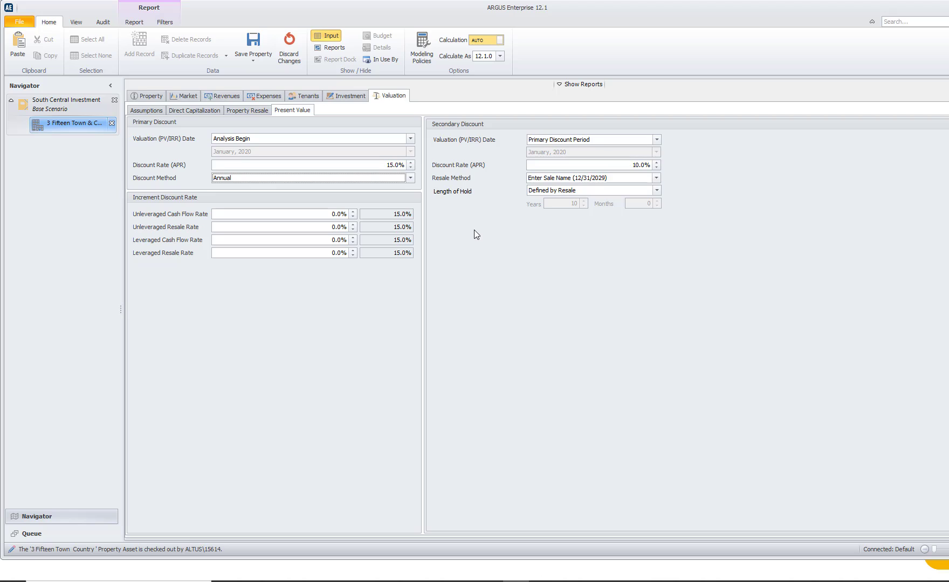
# Step: Set the secondary discount to a specified 2022 valuation date at a 15 discount rate
pyautogui.click(601, 140)
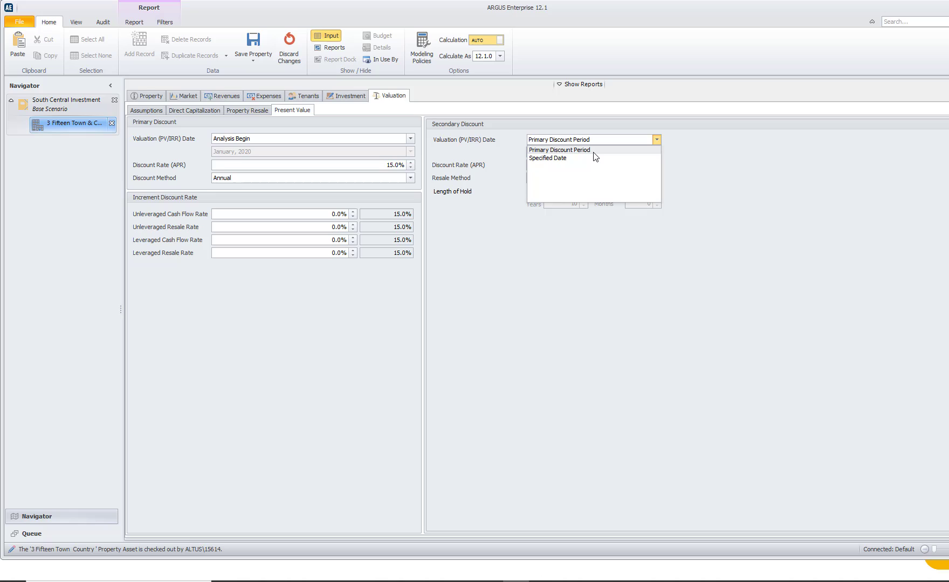
pyautogui.click(595, 157)
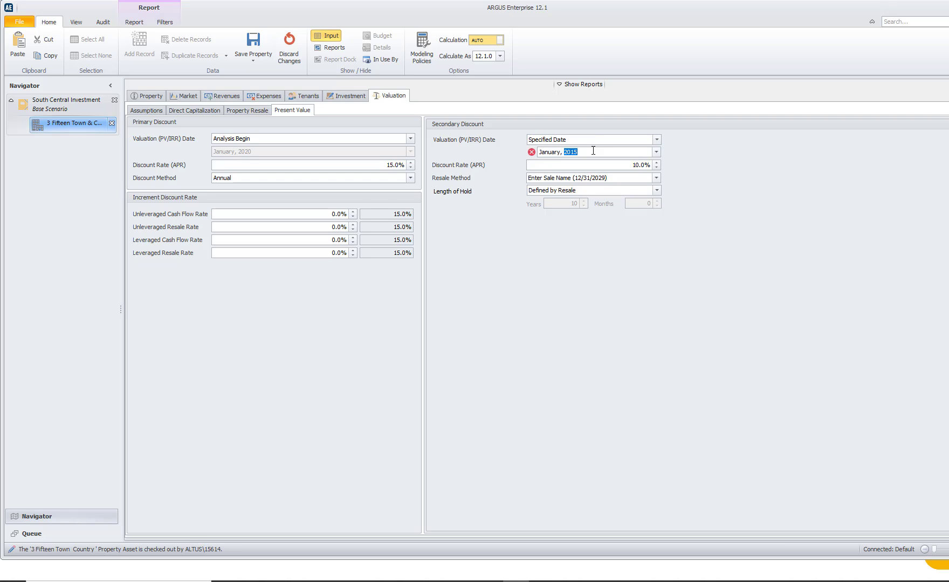
pyautogui.write('2022')
pyautogui.click(614, 166)
pyautogui.write('15')
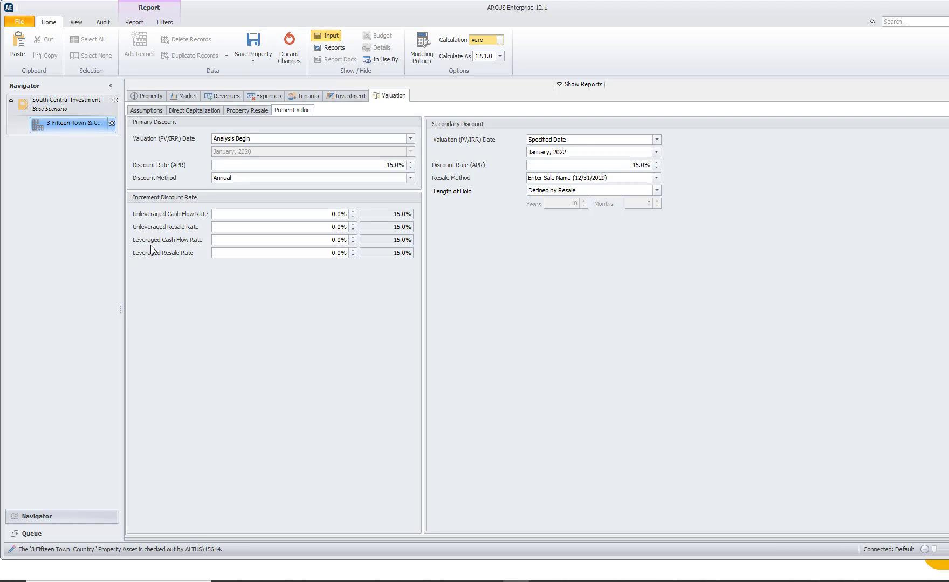
# Step: Raise the leveraged increment rates to 2.0%, undo them back to 0.0%, and view the reports
pyautogui.click(353, 238)
pyautogui.click(352, 237)
pyautogui.click(353, 251)
pyautogui.hotkey('ctrl', 'z')
pyautogui.hotkey('ctrl', 'z')
pyautogui.hotkey('ctrl', 'r')
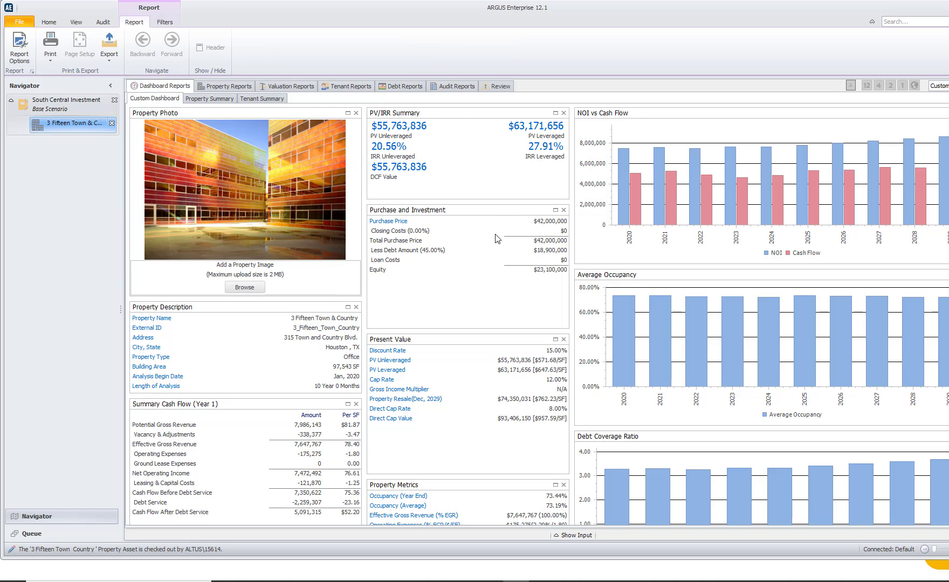
pyautogui.click(293, 86)
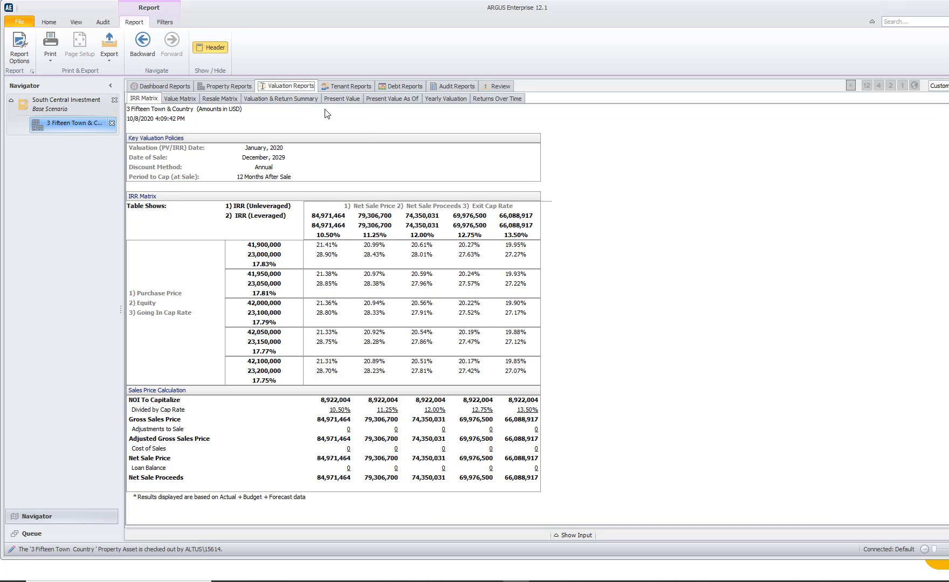
pyautogui.click(341, 98)
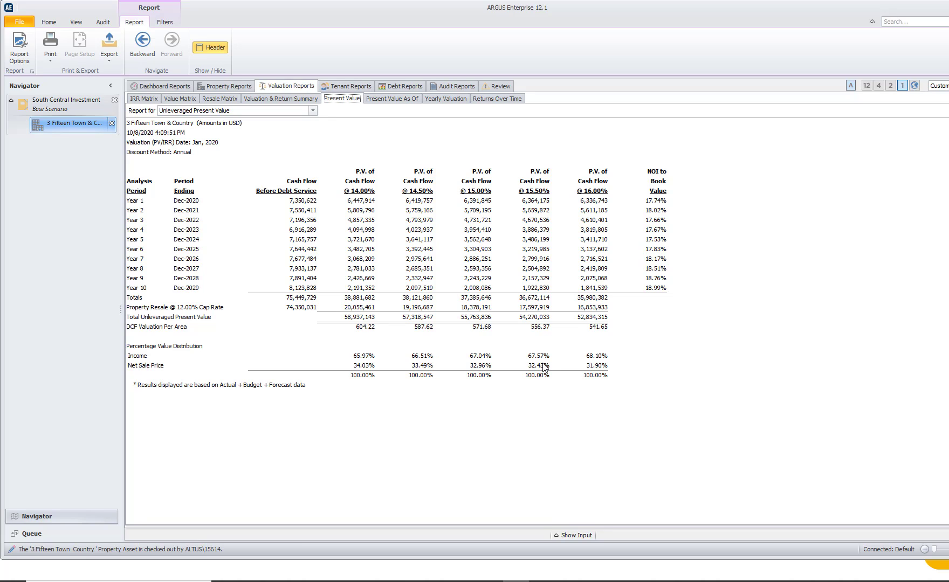
pyautogui.click(476, 317)
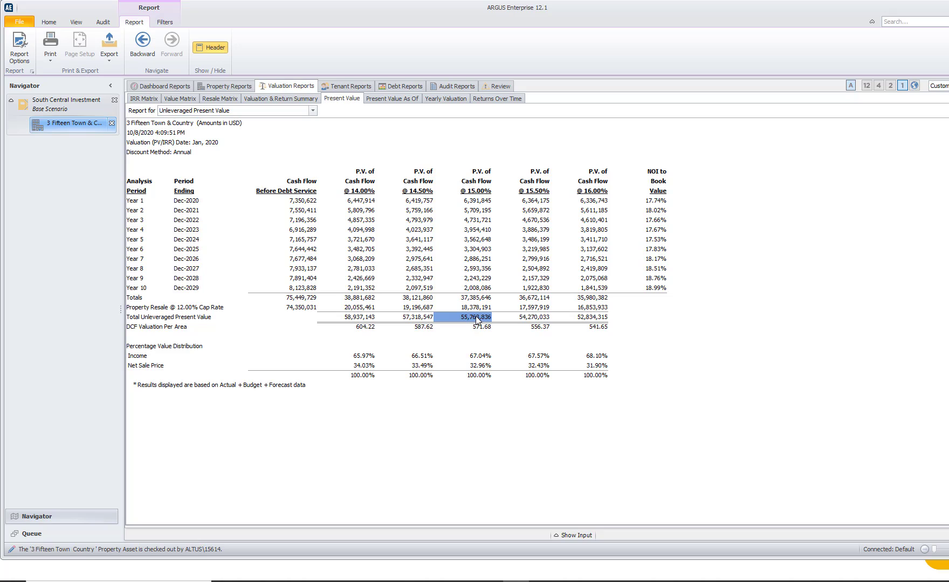
pyautogui.click(471, 191)
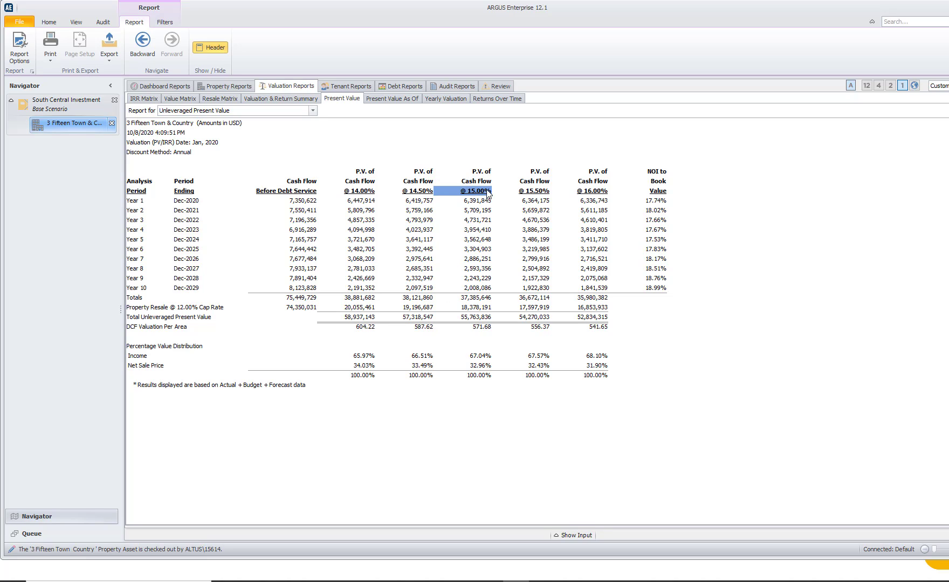
pyautogui.click(423, 191)
pyautogui.click(363, 192)
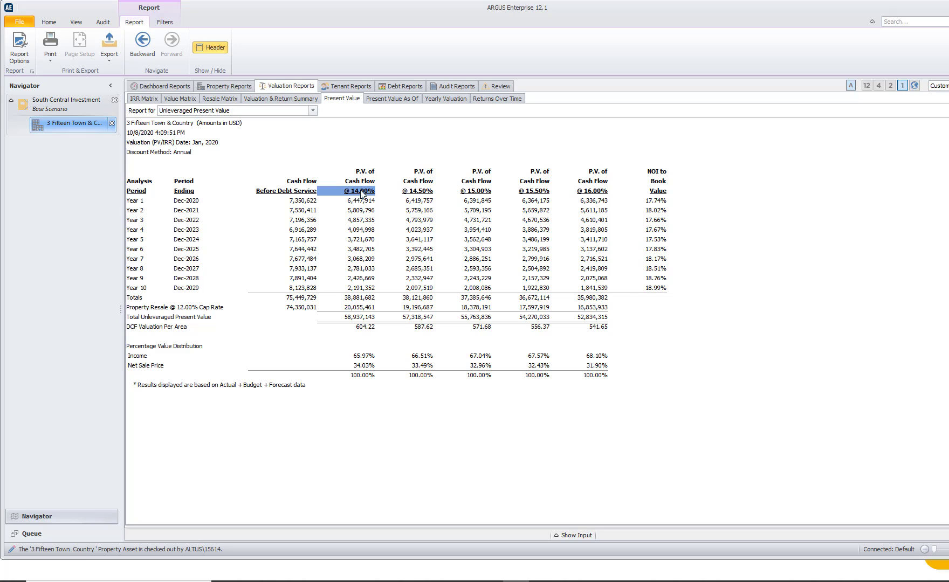
pyautogui.click(419, 193)
pyautogui.click(475, 192)
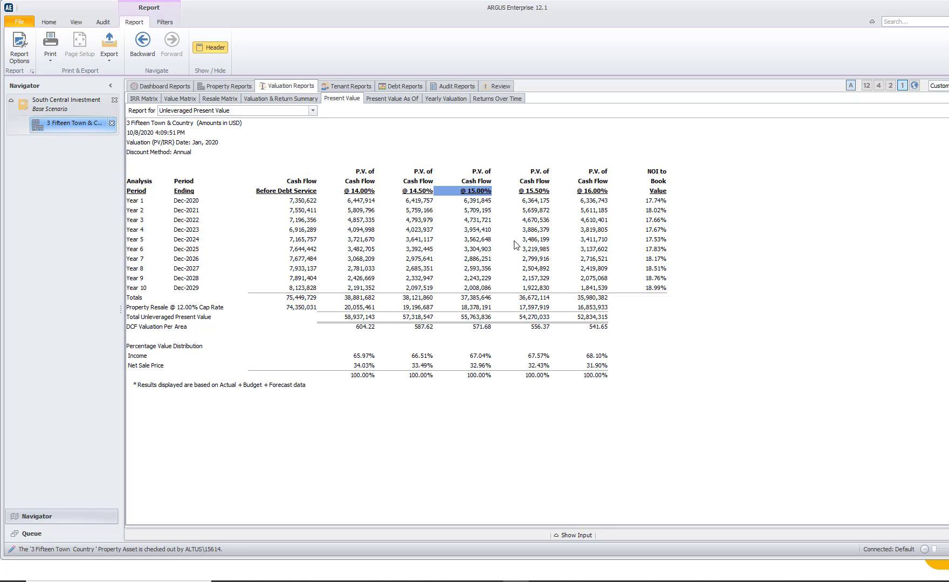
pyautogui.click(532, 193)
pyautogui.click(589, 193)
pyautogui.click(356, 193)
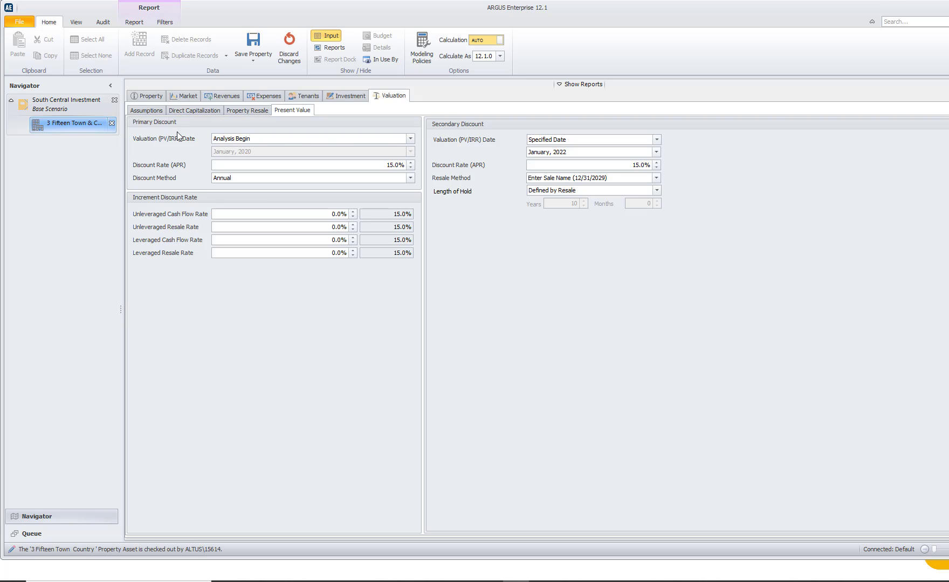
# Step: Raise the Valuation Assumptions discount rate interval to 1.0%, then return to the Present Value report
pyautogui.click(139, 110)
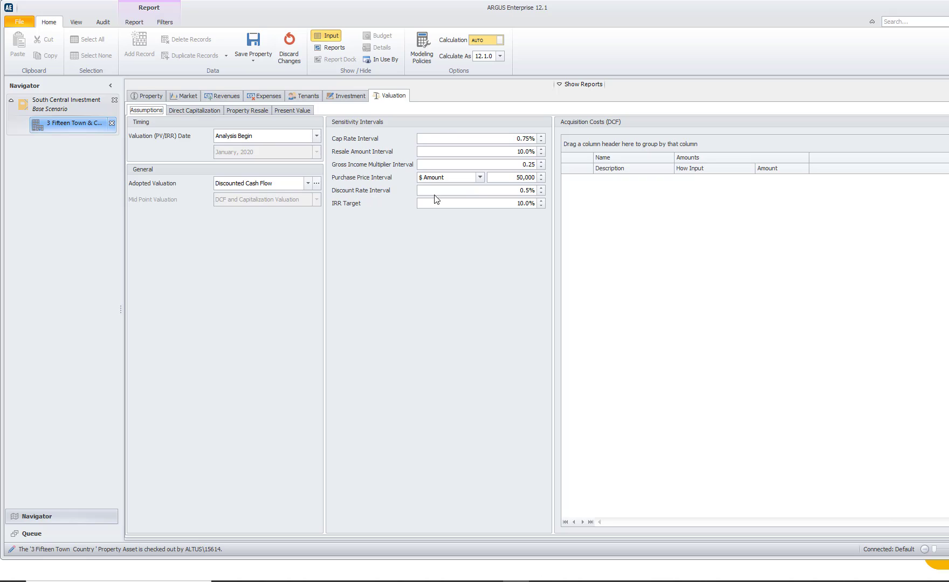
pyautogui.click(541, 188)
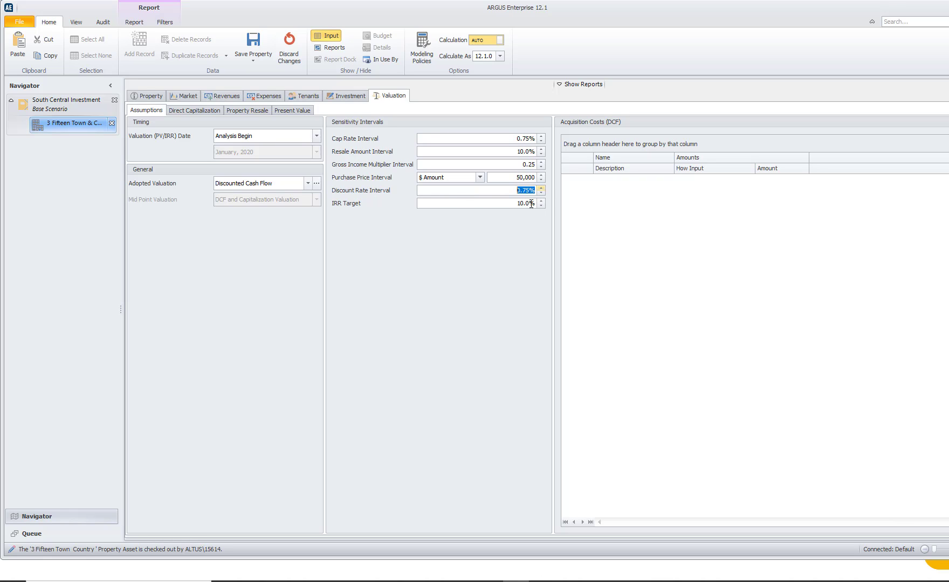
pyautogui.click(542, 188)
pyautogui.press('F6')
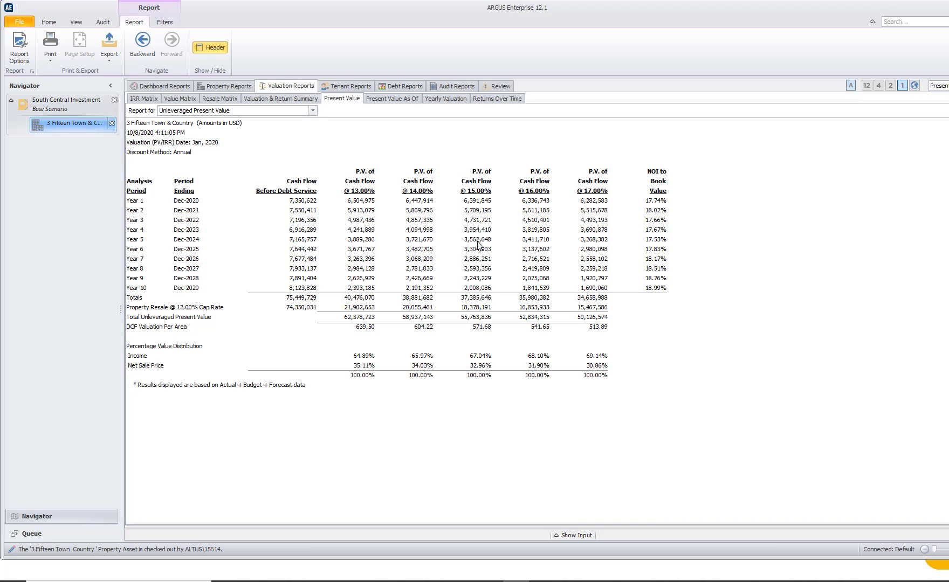
# Step: Review the January 2022 Present Value As Of report, then show the discount/exit cap Value Matrix
pyautogui.click(380, 104)
pyautogui.click(380, 100)
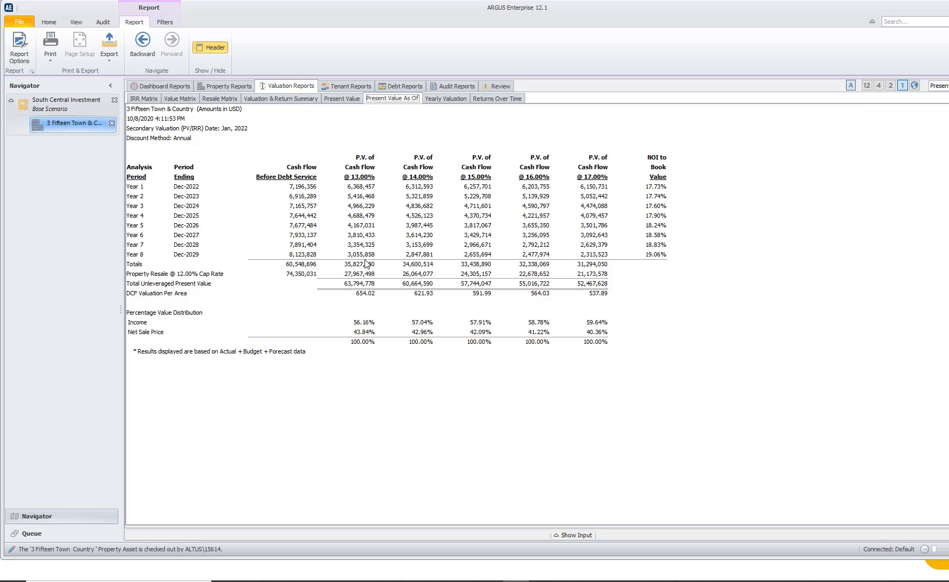
pyautogui.click(180, 101)
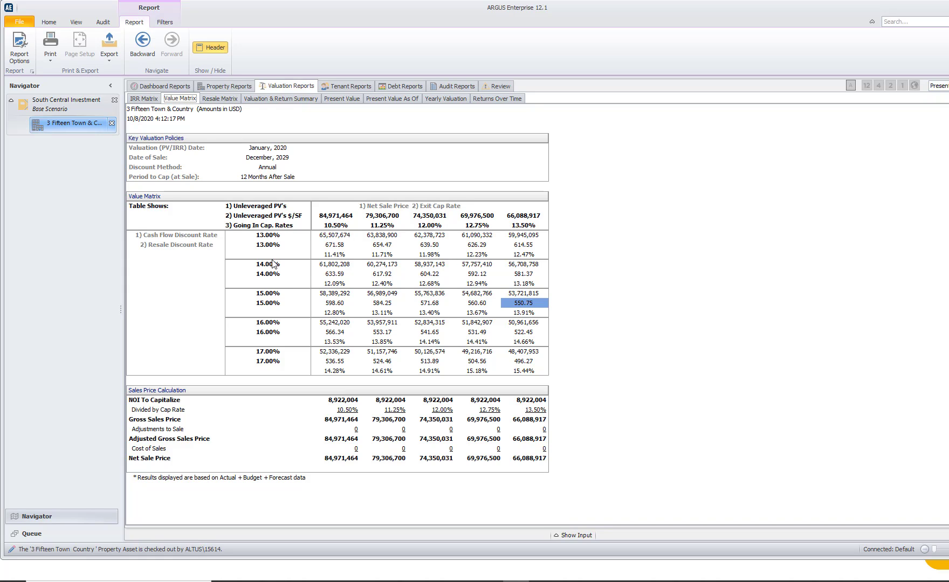
pyautogui.click(337, 235)
pyautogui.click(375, 267)
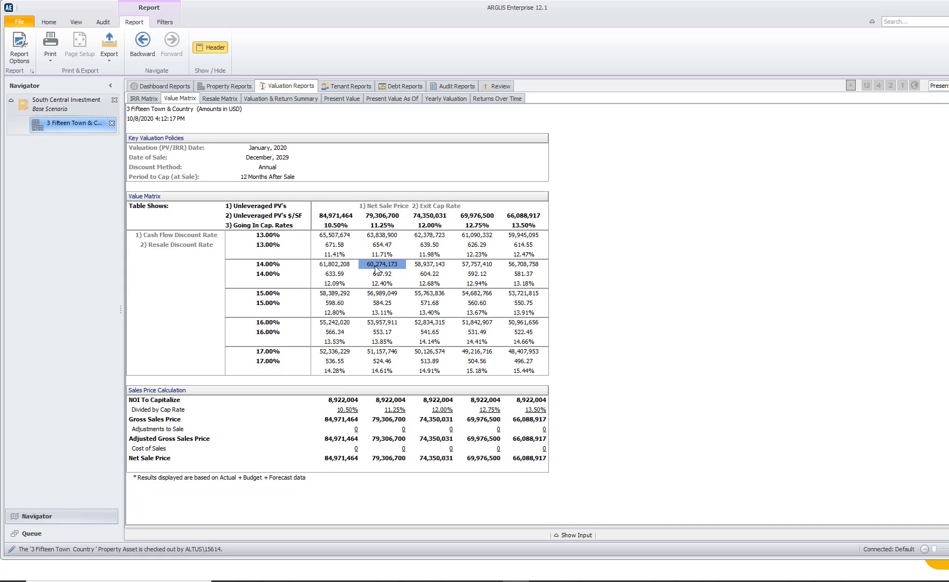
pyautogui.click(424, 293)
pyautogui.click(472, 313)
pyautogui.click(473, 322)
pyautogui.click(524, 352)
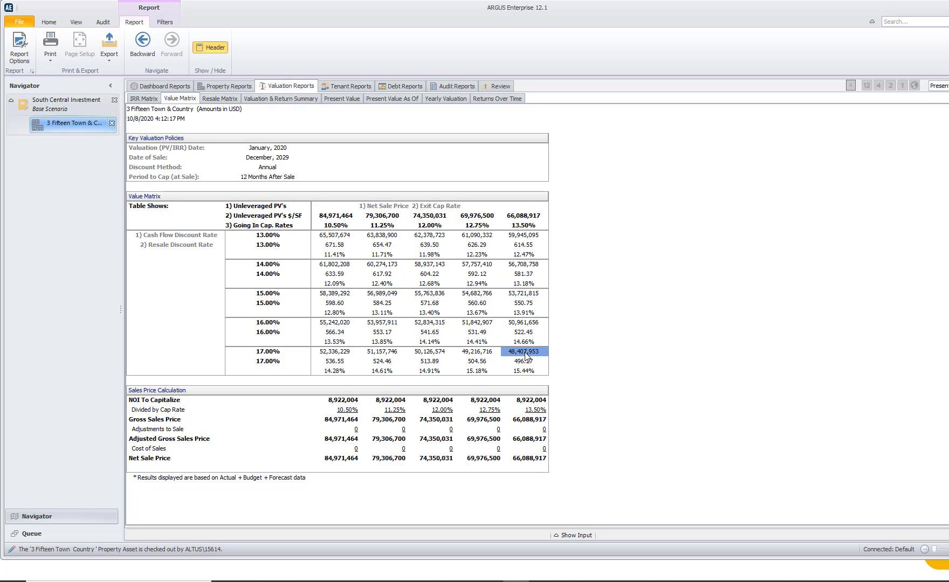